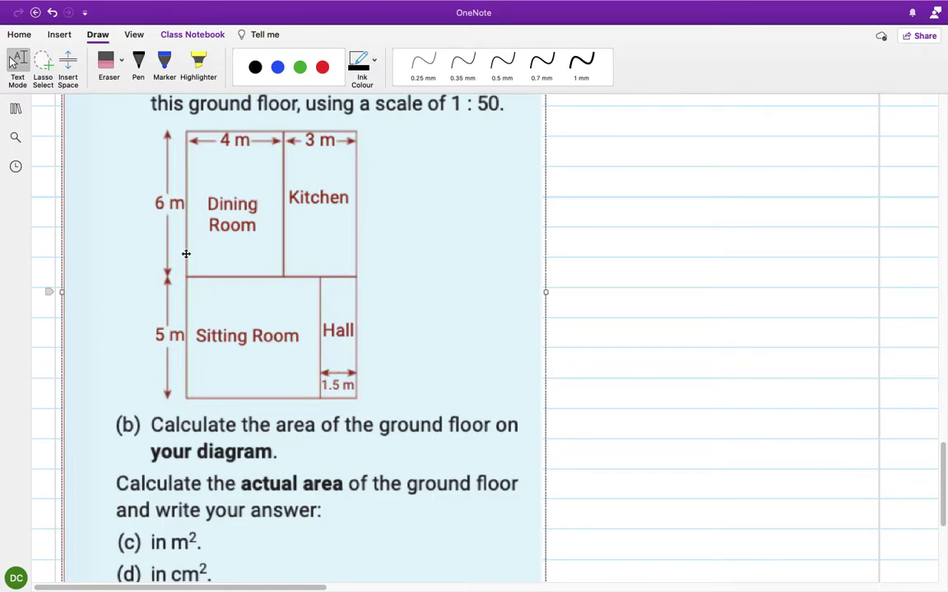
- Scroll up to show the Monday 8th March heading and question 8's ground-floor sketch
scroll(186, 253, "up", 5)
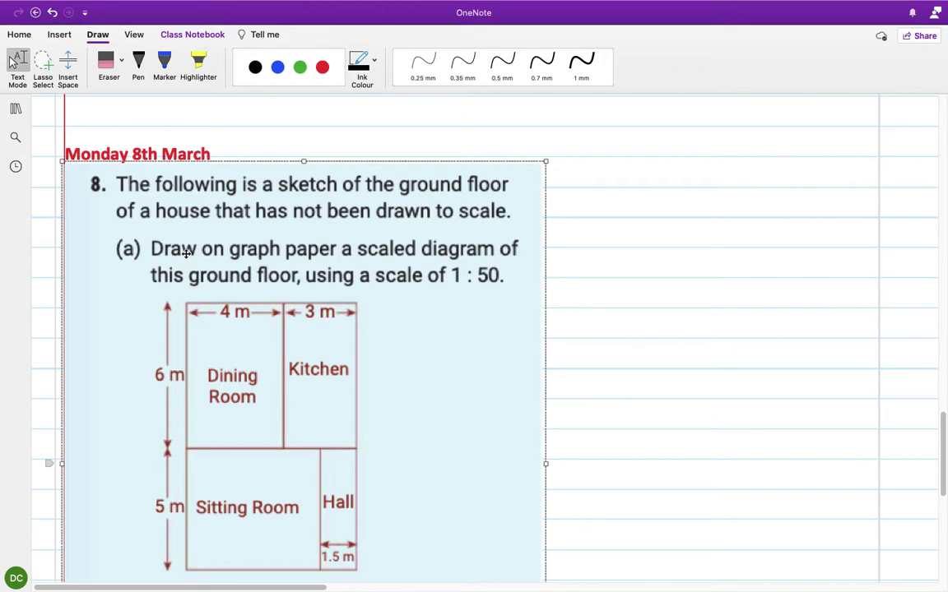
- Handwrite the fraction 4m/50 = 0.08m beside the question
left_click_drag(594, 162, 606, 199)
left_click_drag(614, 178, 639, 191)
left_click_drag(585, 203, 644, 203)
left_click_drag(617, 219, 599, 240)
left_click_drag(633, 220, 631, 222)
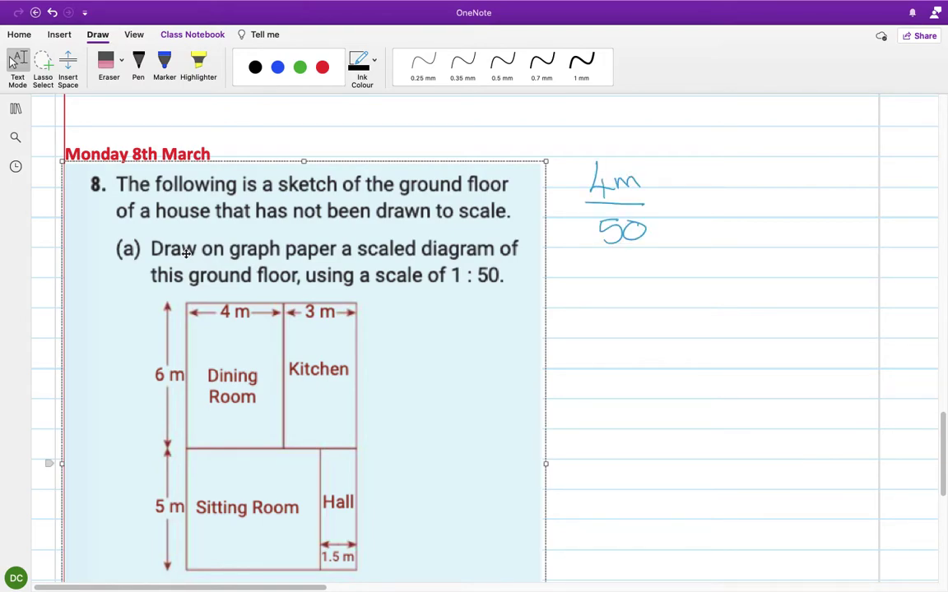
left_click_drag(670, 190, 686, 188)
mouse_move(670, 196)
left_mouse_down()
mouse_move(799, 191)
mouse_move(857, 214)
left_mouse_up()
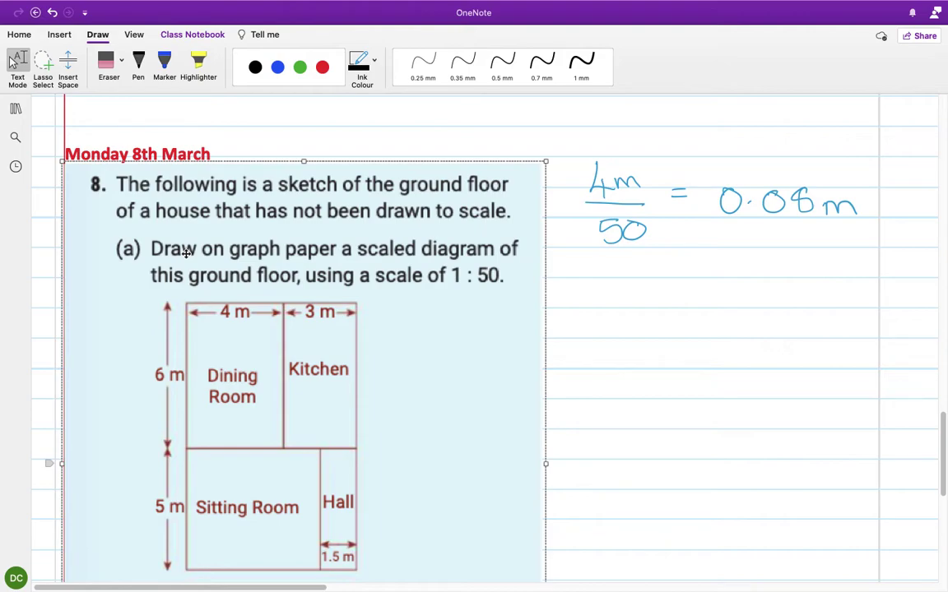
- Note the metre-to-centimetre conversion, ×100, with coloured unit annotations
left_click_drag(635, 123, 802, 122)
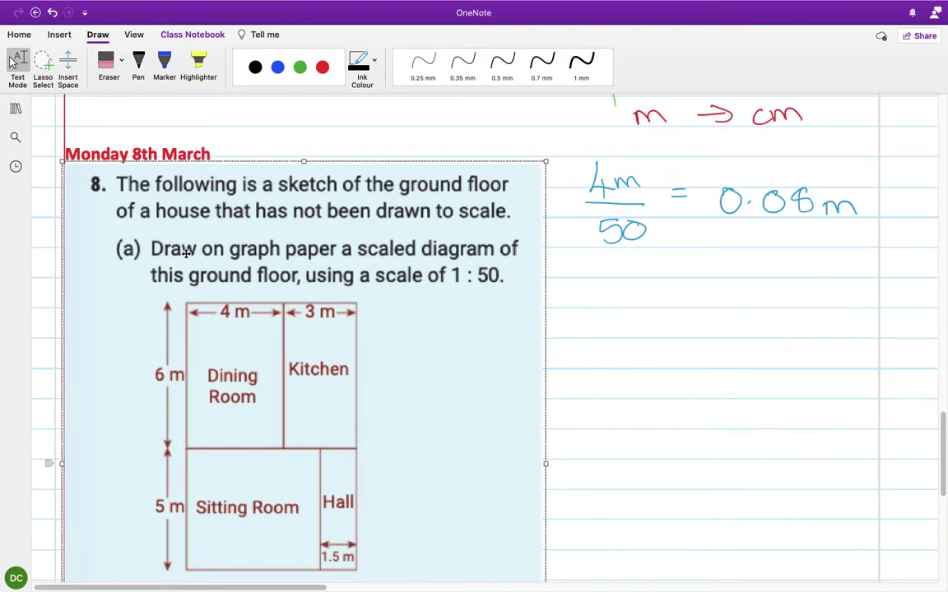
mouse_move(612, 93)
left_mouse_down()
mouse_move(617, 105)
mouse_move(631, 103)
left_mouse_up()
left_click_drag(761, 94, 813, 94)
left_click_drag(689, 136, 690, 151)
left_click_drag(705, 136, 722, 135)
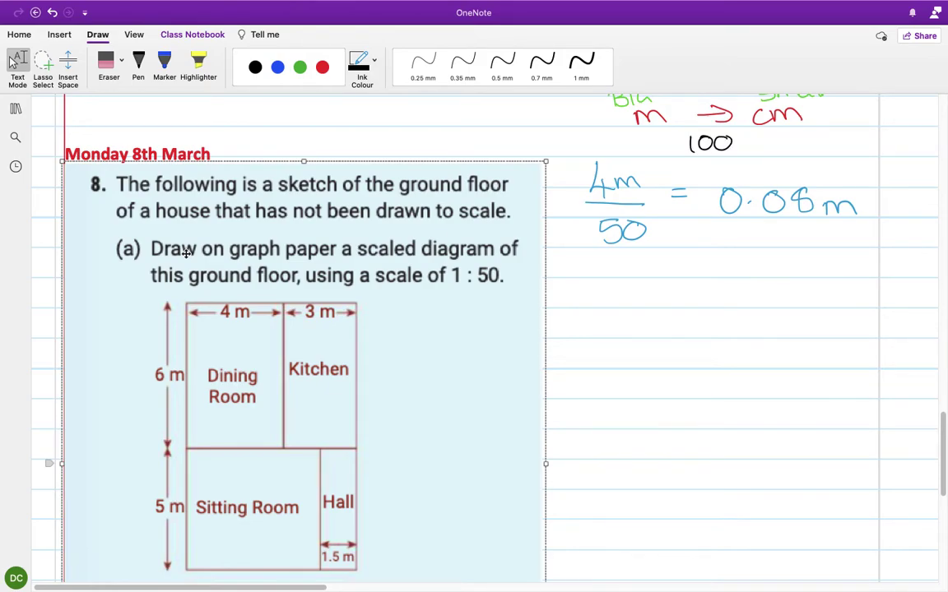
- Multiply 0.08m by 100 to get 8cm, then cross out the 4 m label and write 8cm
mouse_move(804, 228)
left_mouse_down()
mouse_move(788, 246)
mouse_move(814, 245)
left_mouse_up()
left_click_drag(827, 228, 826, 230)
left_click_drag(846, 229, 845, 229)
left_click_drag(725, 260, 867, 253)
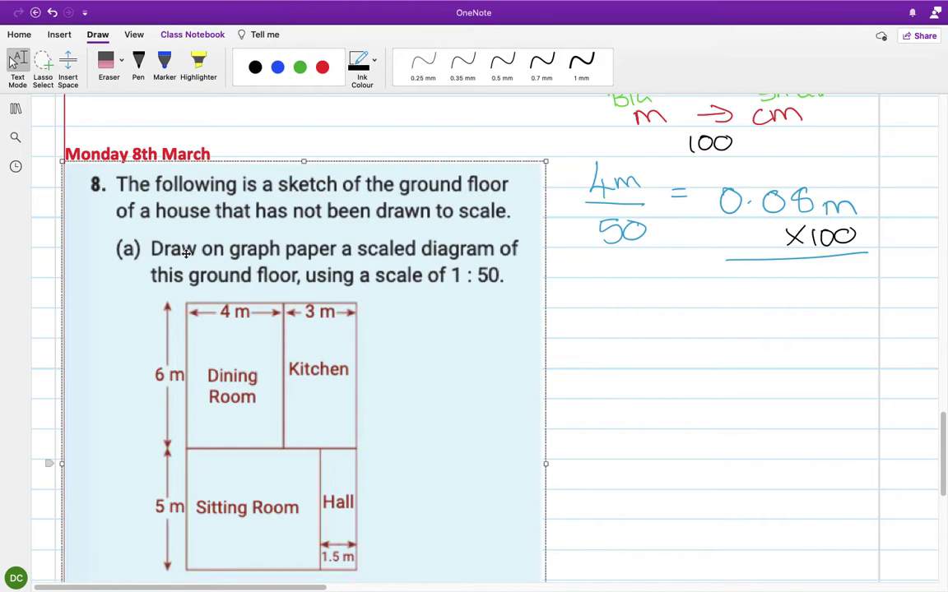
mouse_move(781, 281)
left_mouse_down()
mouse_move(806, 306)
mouse_move(838, 306)
left_mouse_up()
left_click(853, 305)
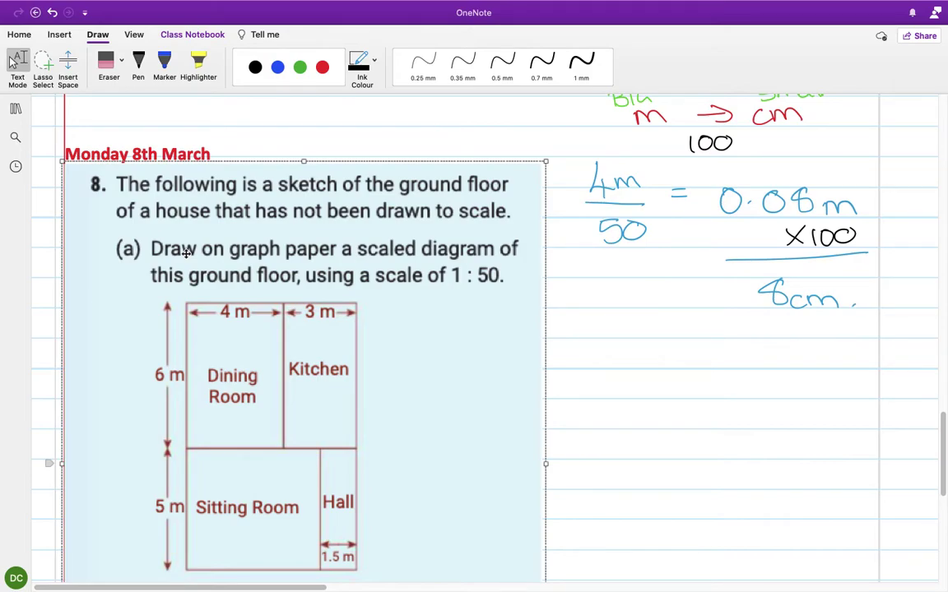
mouse_move(247, 299)
left_mouse_down()
mouse_move(210, 323)
mouse_move(221, 326)
left_mouse_up()
left_click_drag(242, 329, 259, 338)
- Cross out 3 m, 6 m, 5 m and 1.5 m, writing 6cm, 12cm, 10cm and 3cm
mouse_move(326, 306)
left_mouse_down()
mouse_move(306, 320)
mouse_move(311, 334)
left_mouse_up()
left_click_drag(323, 328, 337, 334)
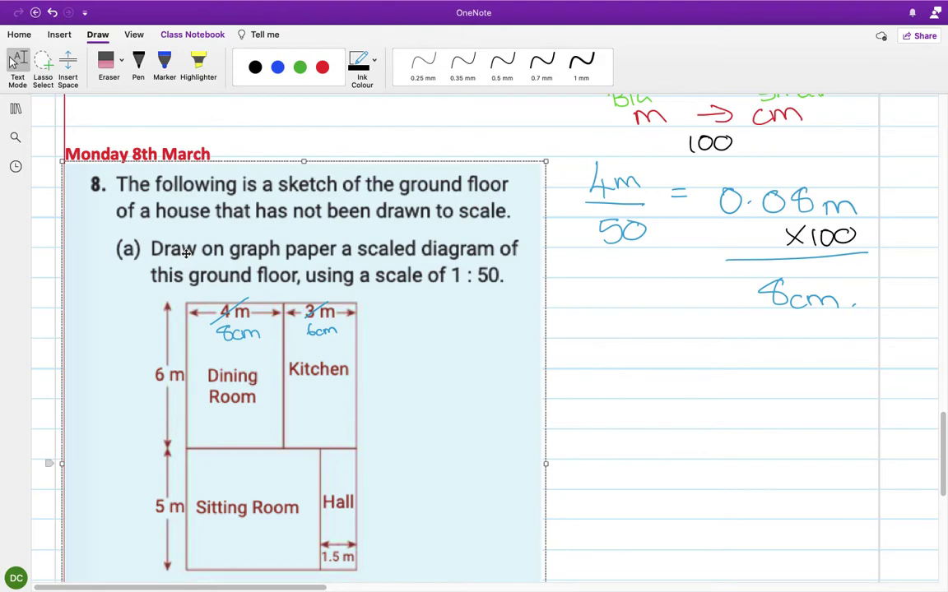
mouse_move(183, 367)
left_mouse_down()
mouse_move(153, 383)
mouse_move(154, 361)
mouse_move(195, 355)
left_mouse_up()
mouse_move(152, 515)
left_mouse_down()
mouse_move(168, 482)
mouse_move(196, 490)
left_mouse_up()
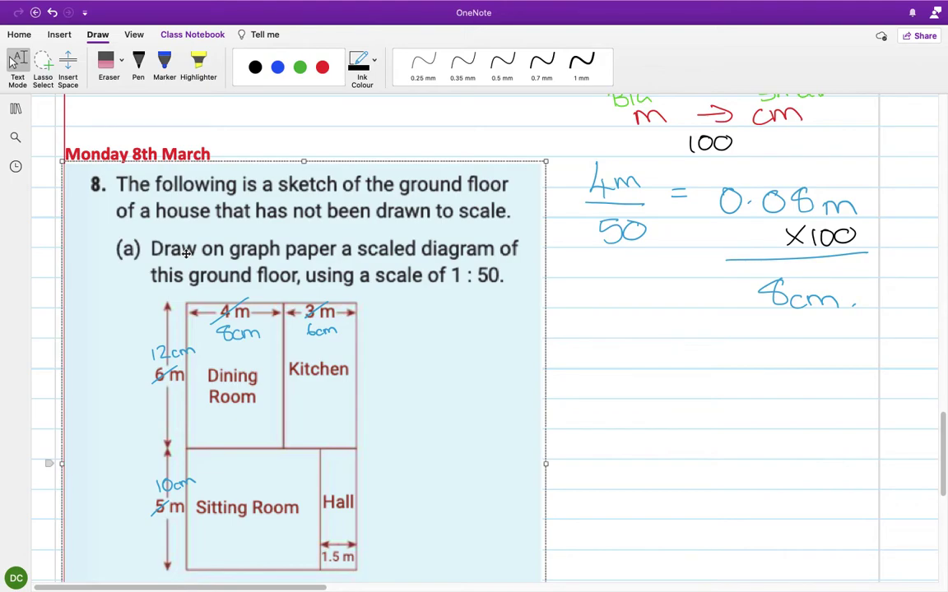
mouse_move(324, 564)
left_mouse_down()
mouse_move(335, 552)
mouse_move(332, 537)
mouse_move(364, 531)
left_mouse_up()
- Change the page's paper style to grid lines
left_click(132, 35)
left_click(370, 60)
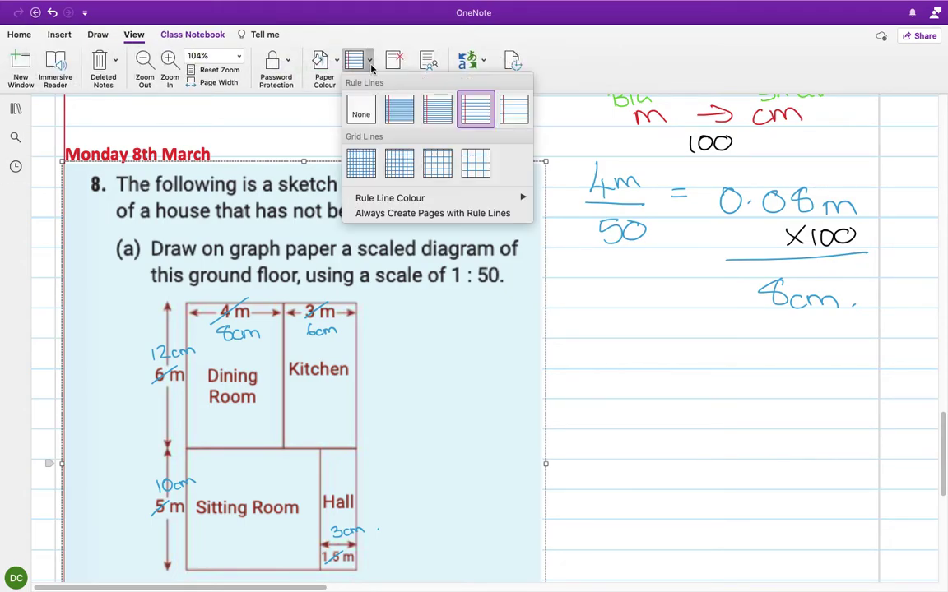
left_click(399, 162)
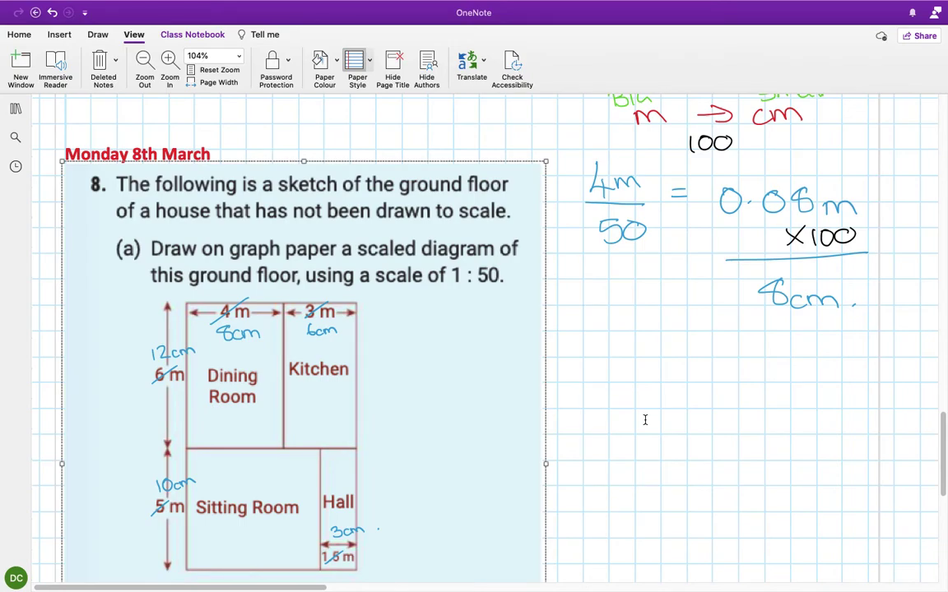
- Handwrite 'Let 1 Box = 1 cm' beside the diagram
mouse_move(387, 392)
left_mouse_down()
mouse_move(415, 408)
mouse_move(393, 440)
mouse_move(436, 437)
left_mouse_up()
left_click_drag(435, 427, 427, 437)
left_click_drag(444, 429, 456, 428)
left_click_drag(444, 435, 456, 434)
left_click_drag(464, 424, 464, 438)
mouse_move(483, 427)
left_mouse_down()
mouse_move(479, 436)
mouse_move(502, 435)
left_mouse_up()
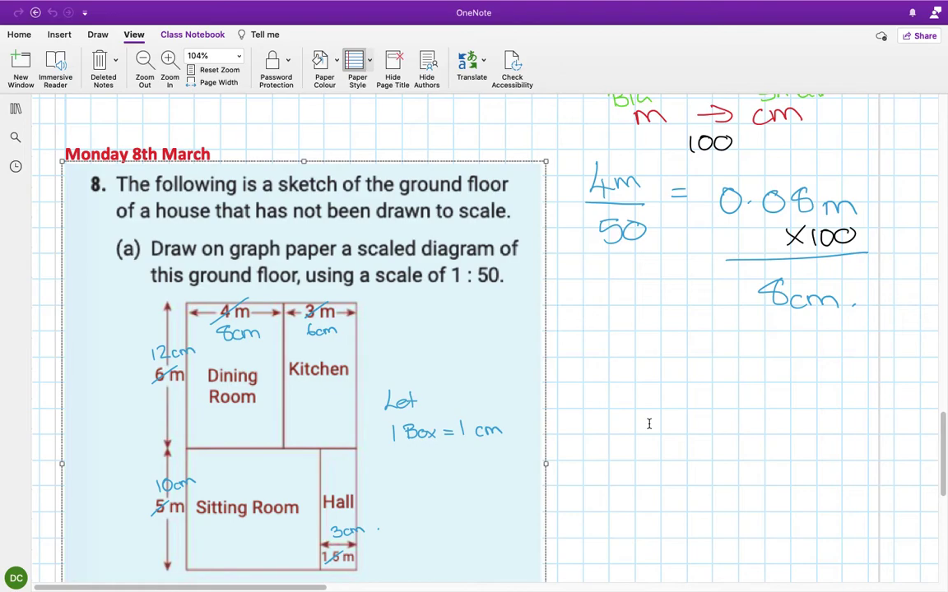
left_click(97, 34)
- Draw the rectangle's horizontal top side as a straight line on the grid
left_click(60, 34)
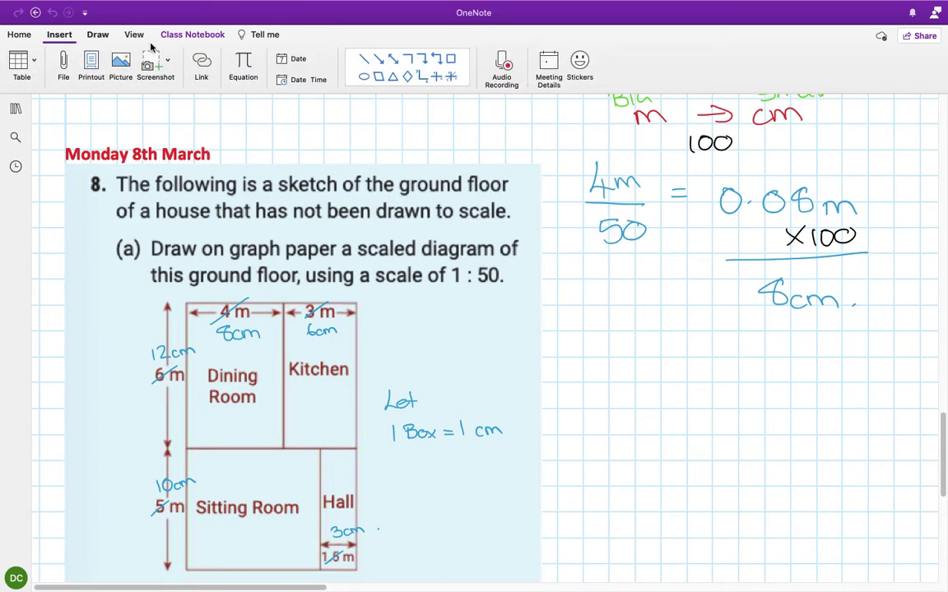
left_click(363, 62)
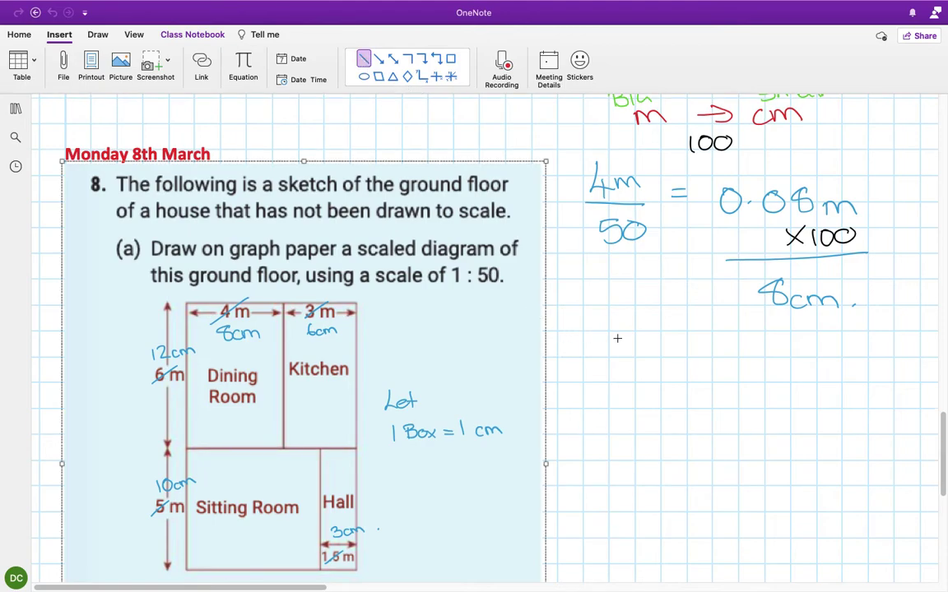
left_click_drag(610, 356, 744, 358)
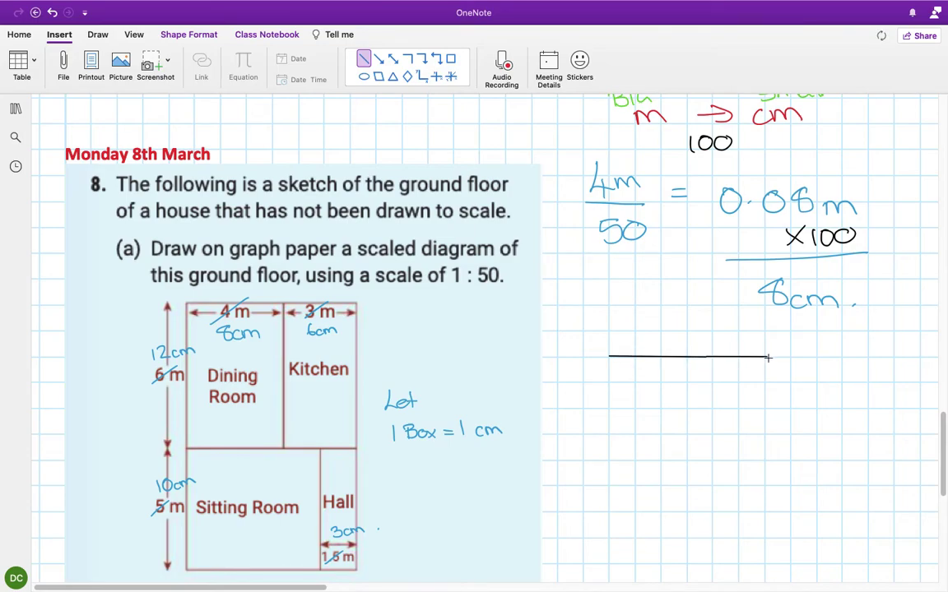
left_click_drag(767, 357, 817, 356)
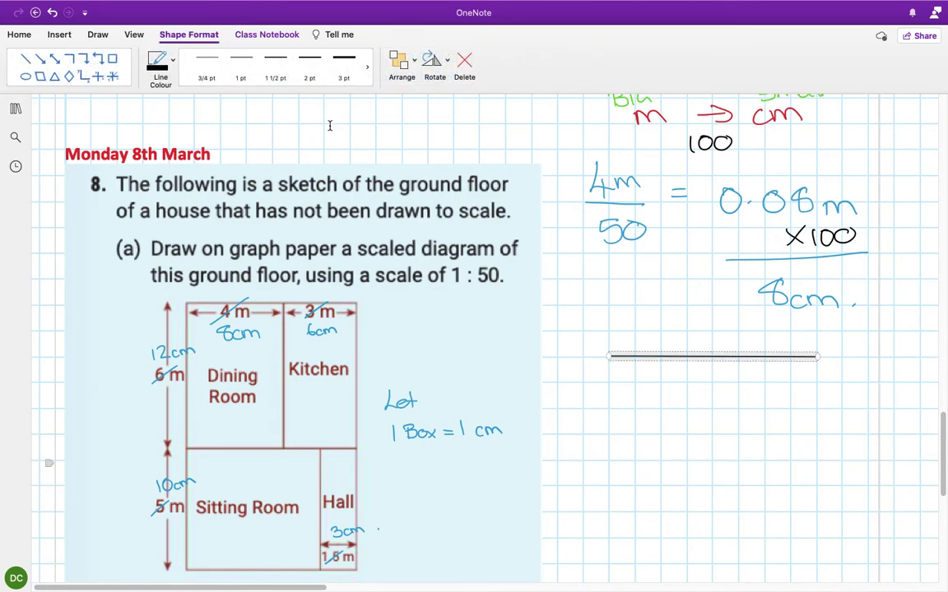
- Draw the left side as a straight line downward from the top line
left_click(30, 62)
mouse_move(609, 357)
left_mouse_down()
mouse_move(609, 563)
mouse_move(605, 520)
mouse_move(614, 575)
mouse_move(603, 377)
mouse_move(621, 267)
mouse_move(608, 282)
mouse_move(610, 425)
left_mouse_up()
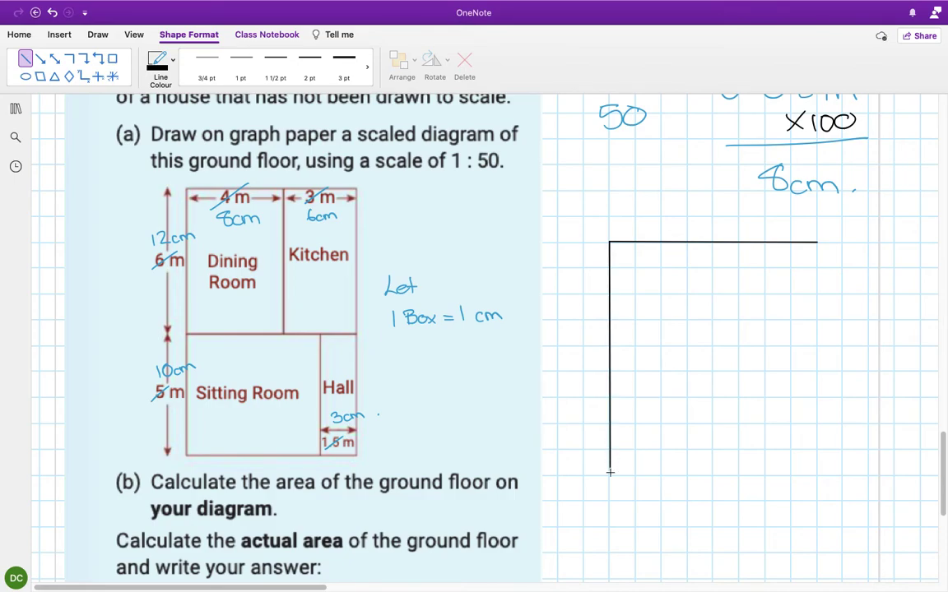
left_click_drag(610, 486, 608, 553)
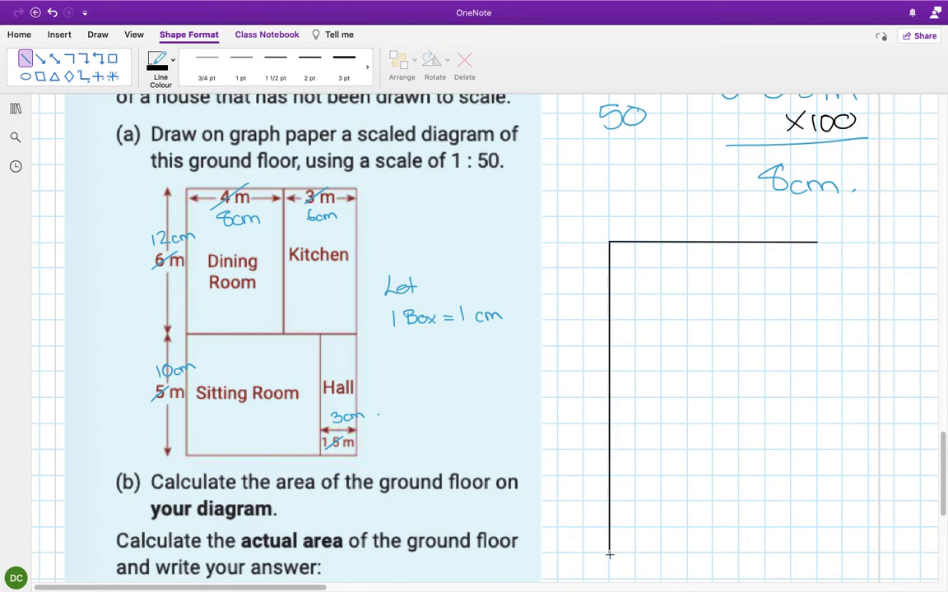
scroll(609, 554, "down", 1)
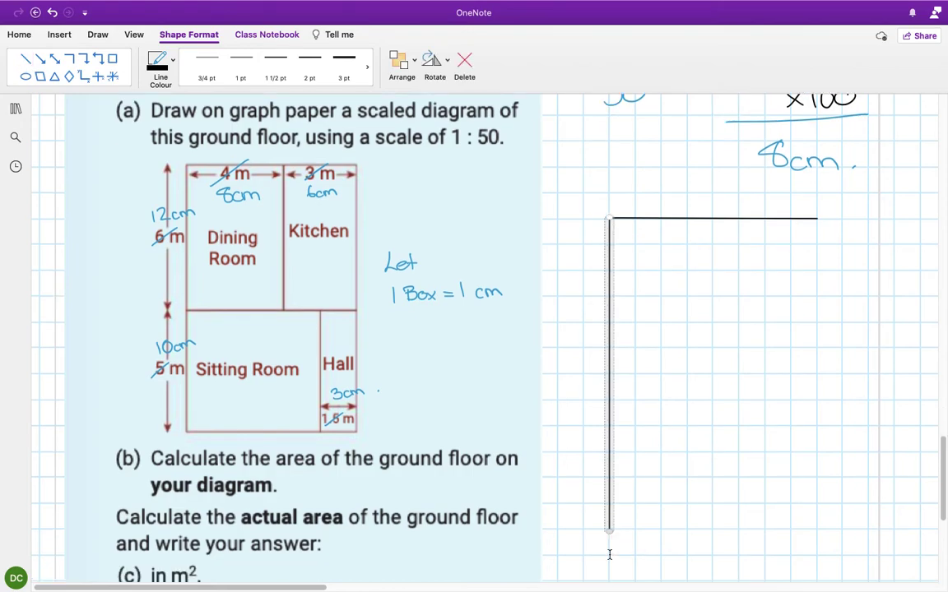
left_click(698, 449)
scroll(698, 449, "down", 2)
- Draw the right side as a straight line down from the top-right corner
scroll(496, 411, "right", 2)
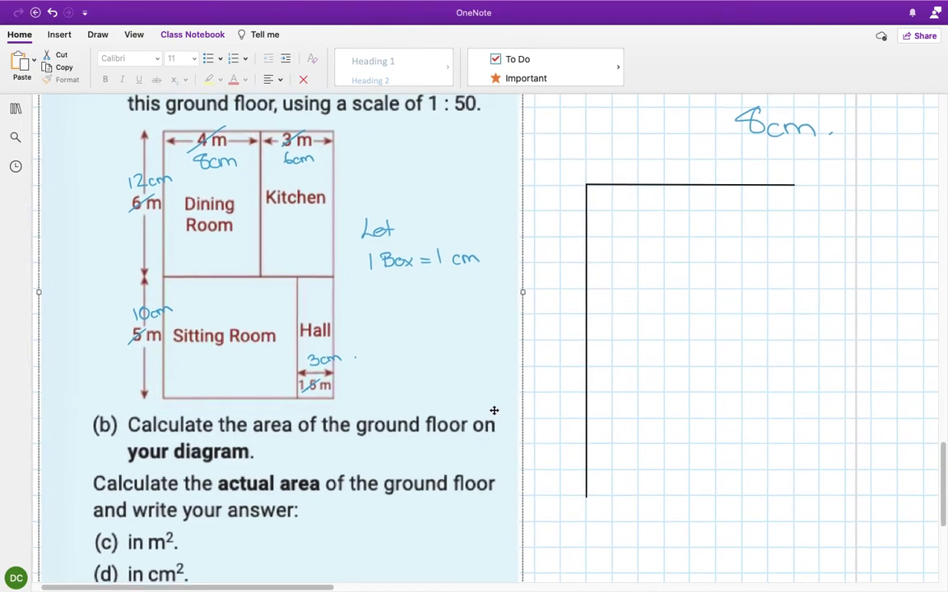
left_click(65, 40)
left_click(363, 58)
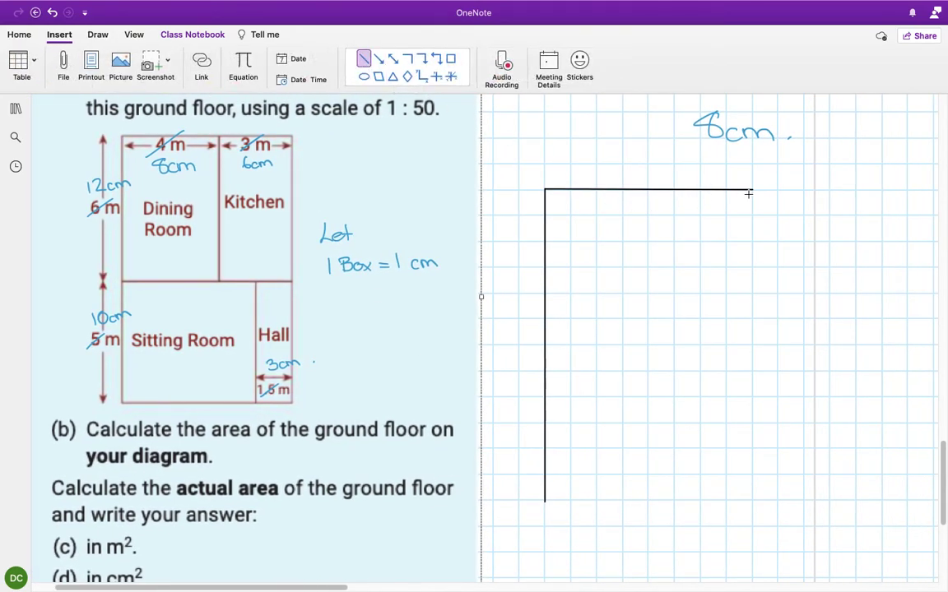
left_click_drag(751, 190, 752, 501)
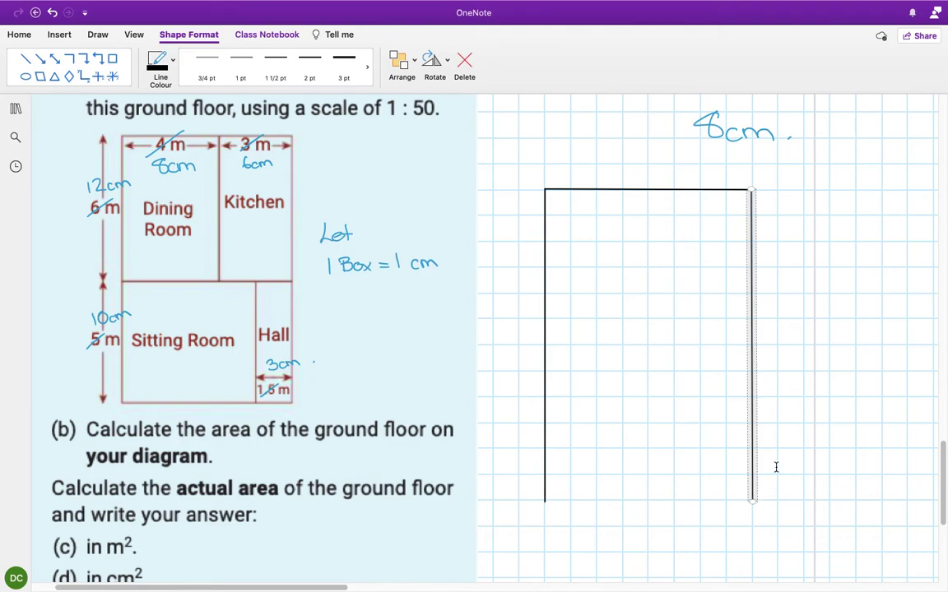
left_click(806, 433)
- Draw the bottom side as a straight line, closing the rectangle
scroll(805, 432, "left", 2)
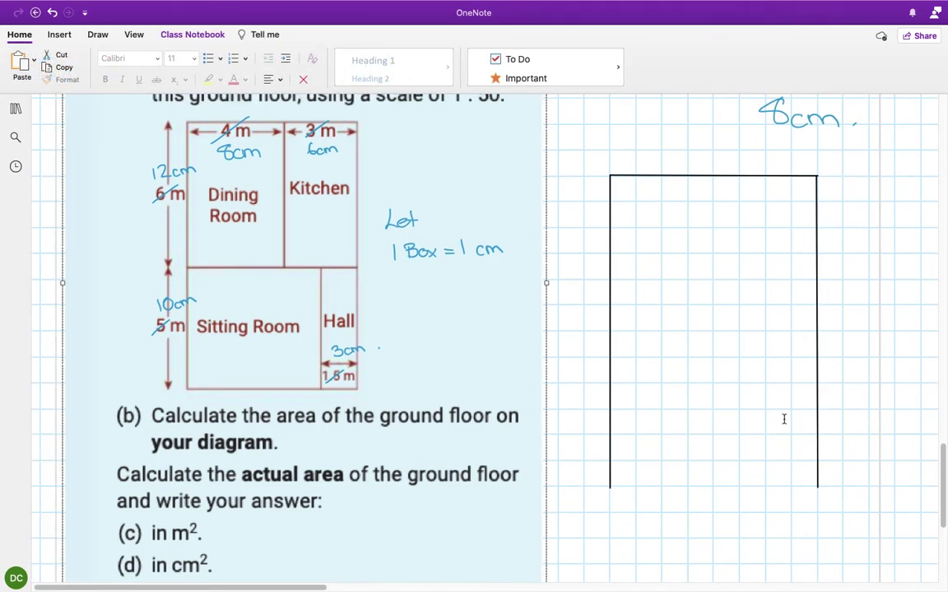
left_click(66, 36)
left_click(362, 64)
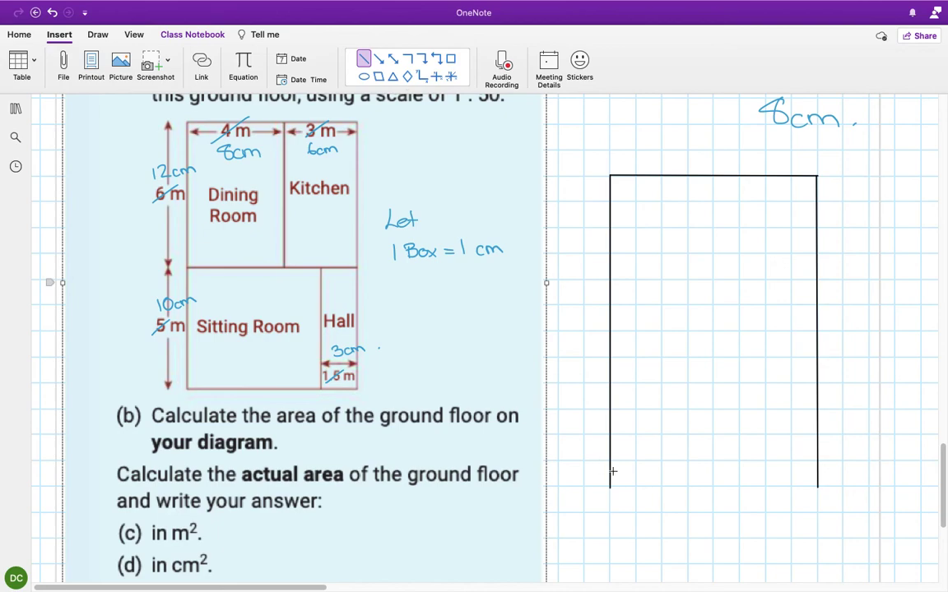
left_click_drag(609, 487, 818, 487)
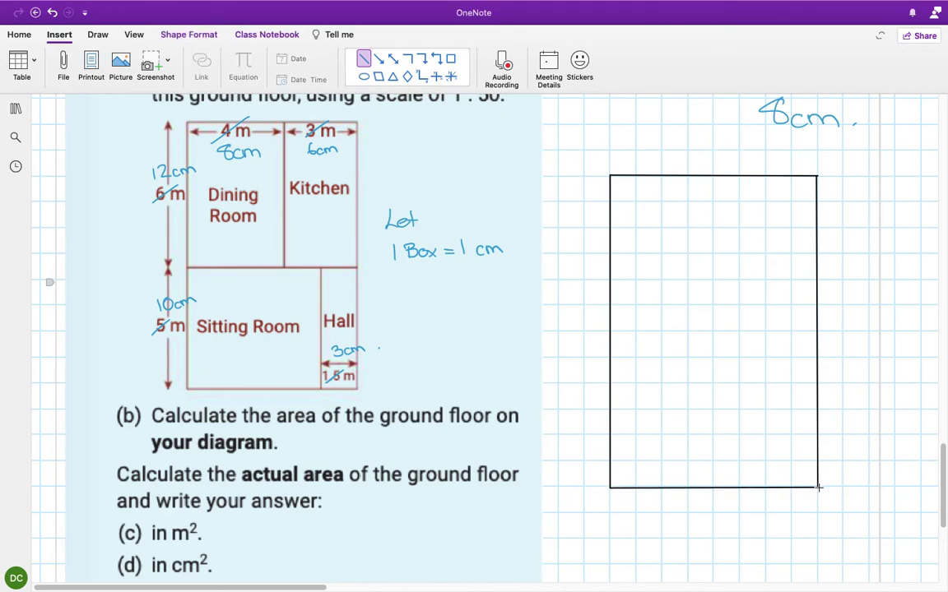
left_click(800, 520)
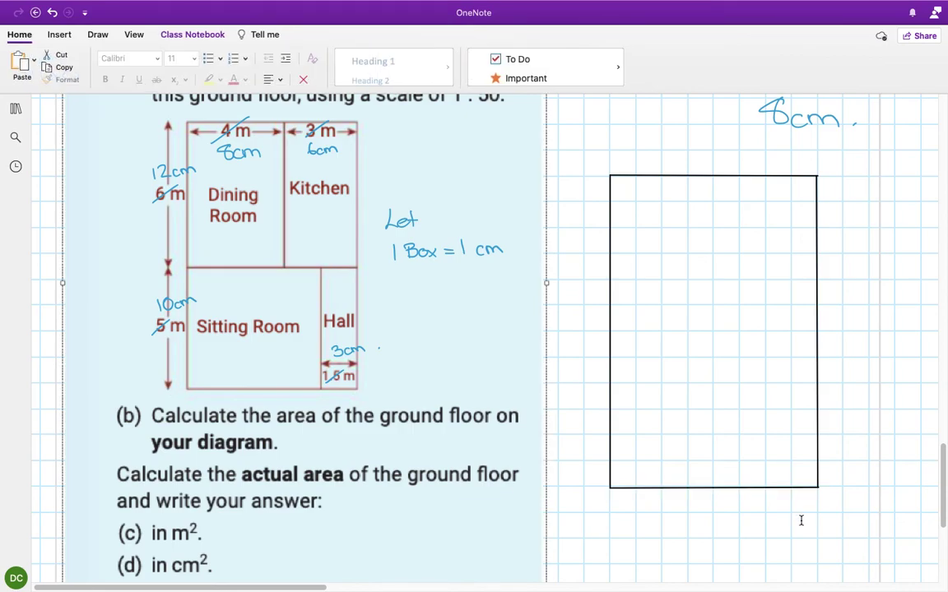
scroll(800, 520, "right", 5)
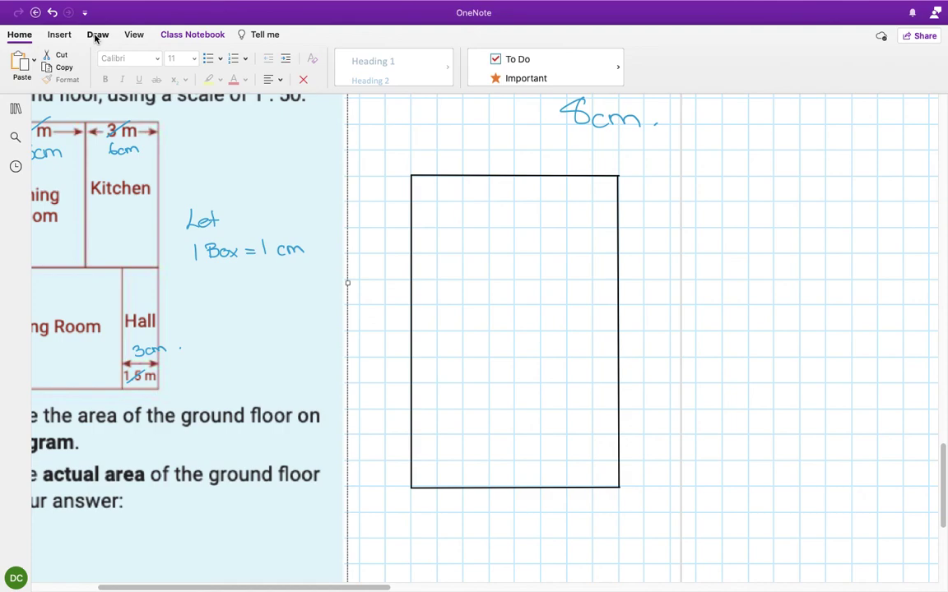
left_click(72, 38)
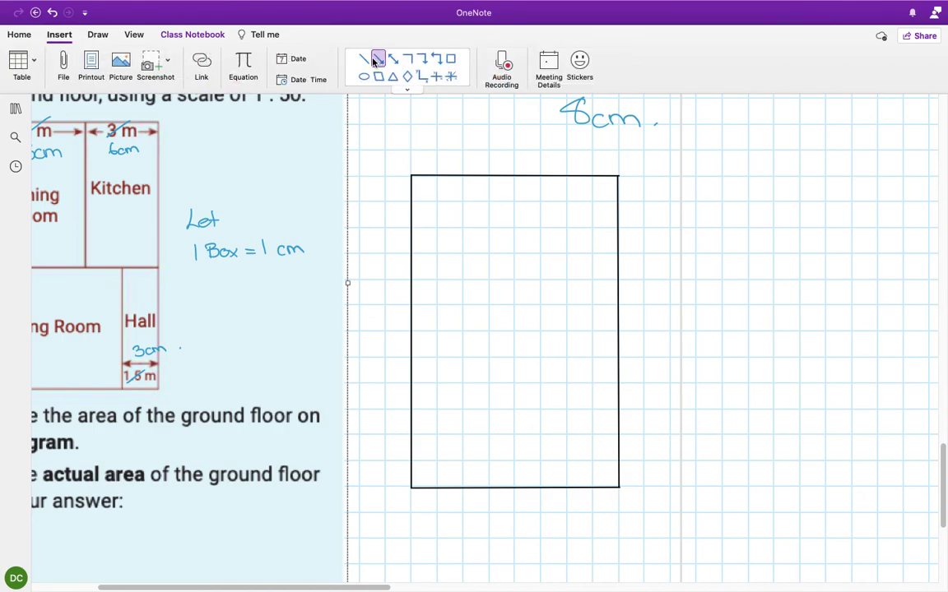
left_click(361, 63)
mouse_move(717, 5)
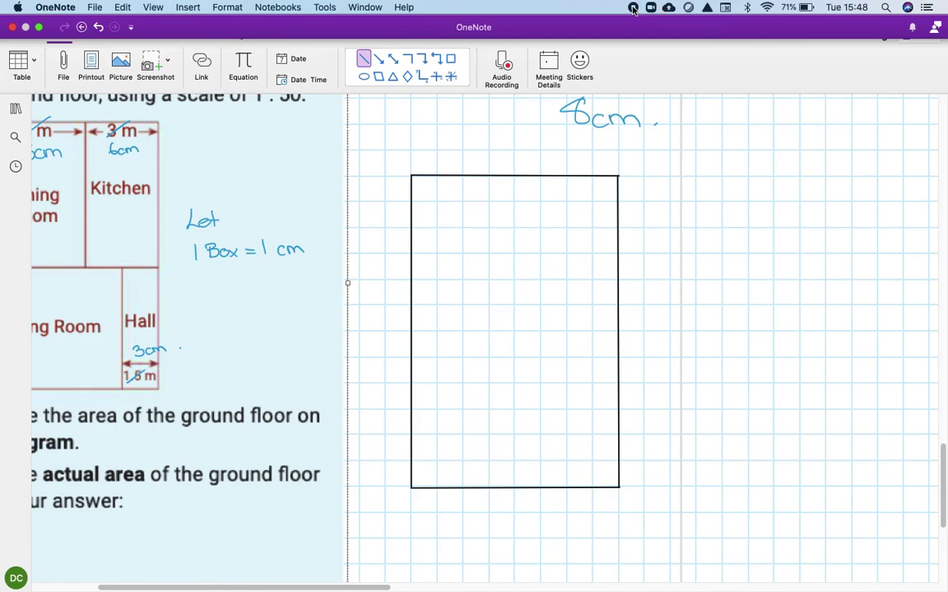